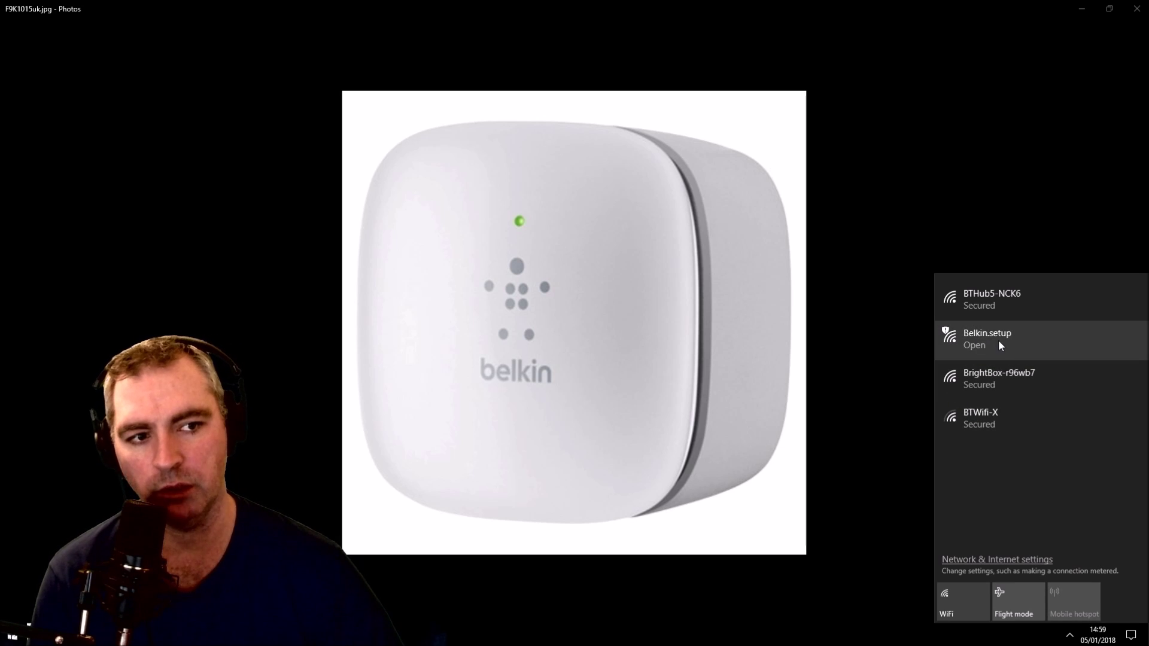
Join the open Belkin.setup Wi-Fi network from the Windows network list
click(988, 340)
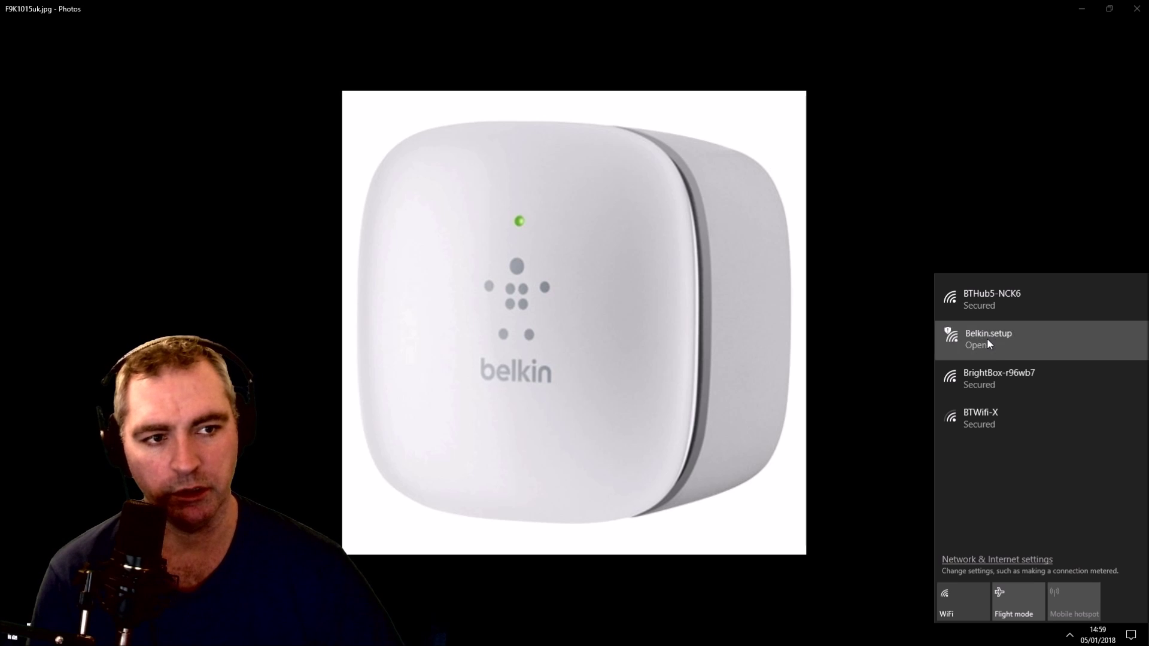
click(1095, 423)
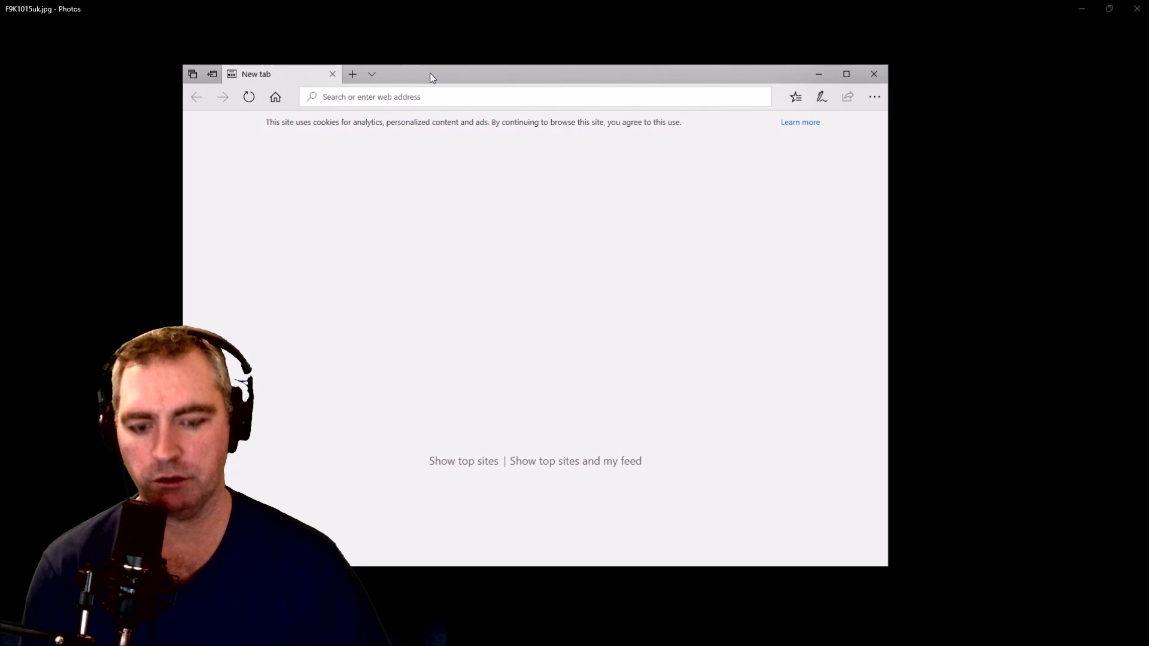
Enter belkin.range in Edge's address bar to load the Belkin Range Extender setup page
text(belkin)
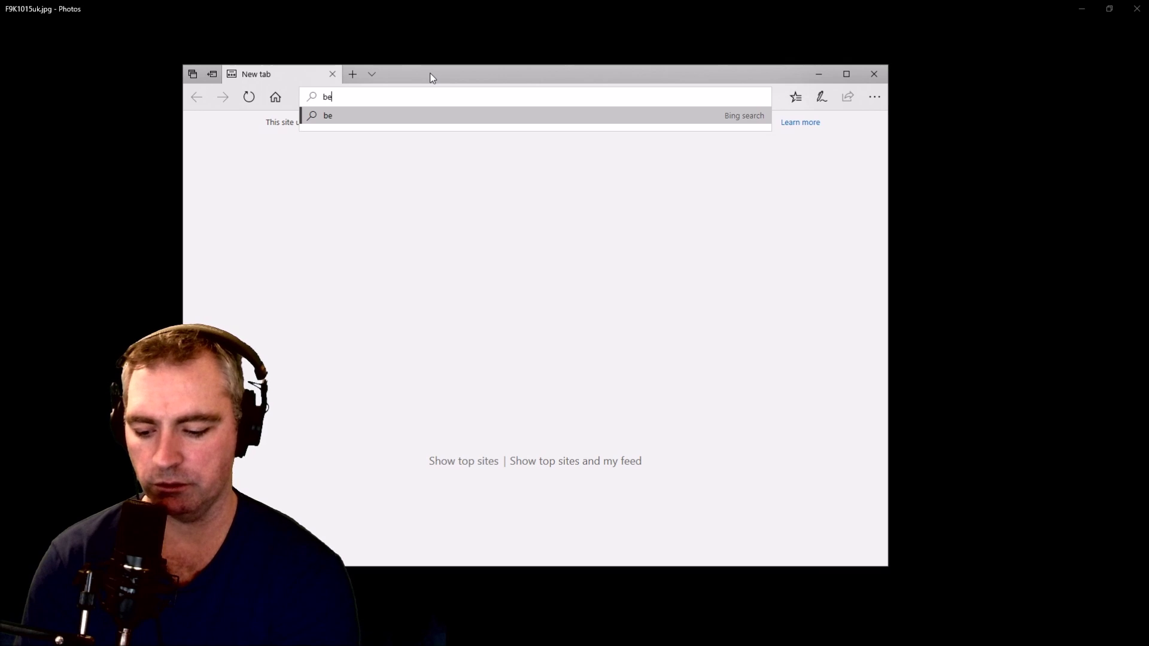
text(.range)
key(Return)
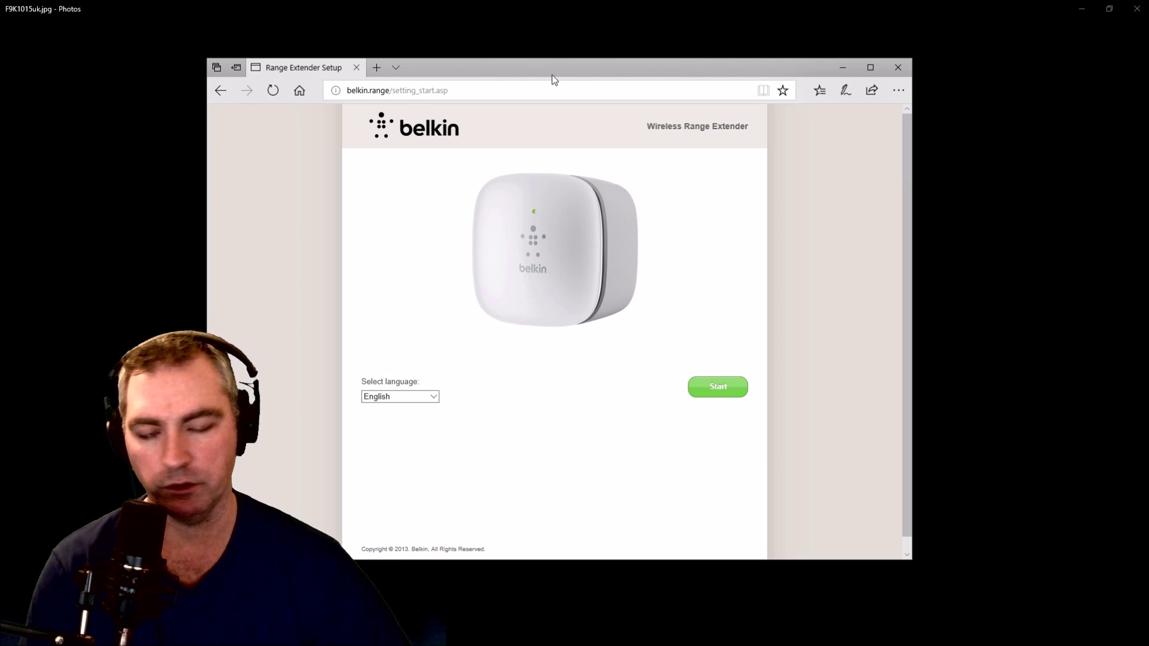
click(1069, 635)
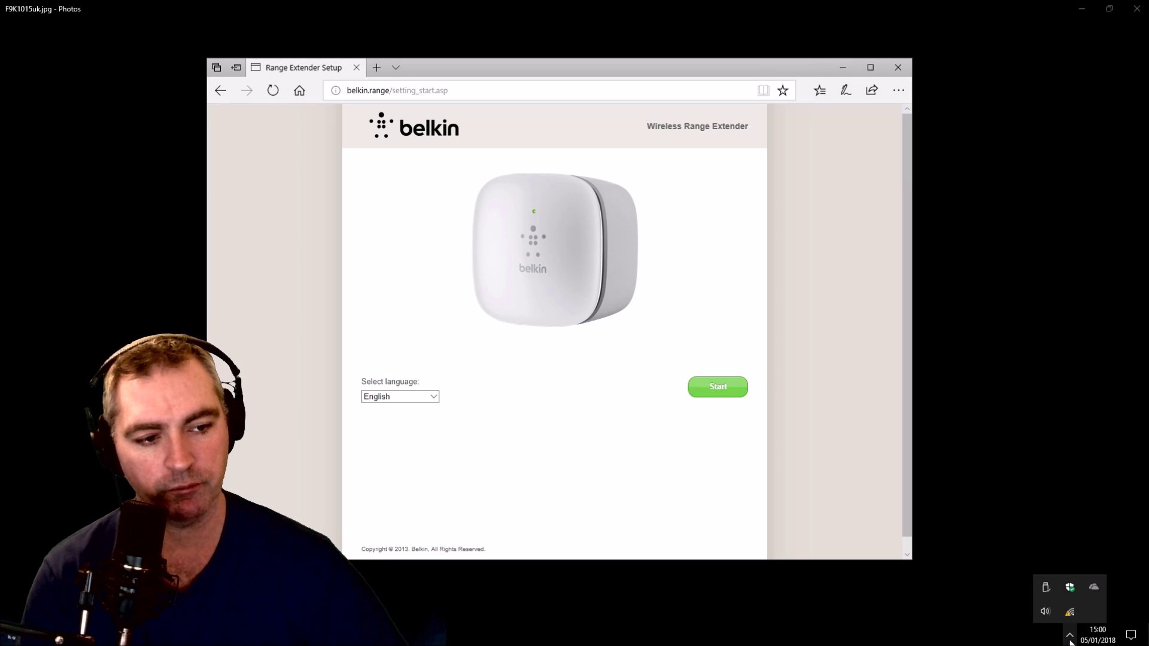
Show the Belkin.setup network's properties page and scroll to its Automatic (DHCP) IP details
click(1070, 614)
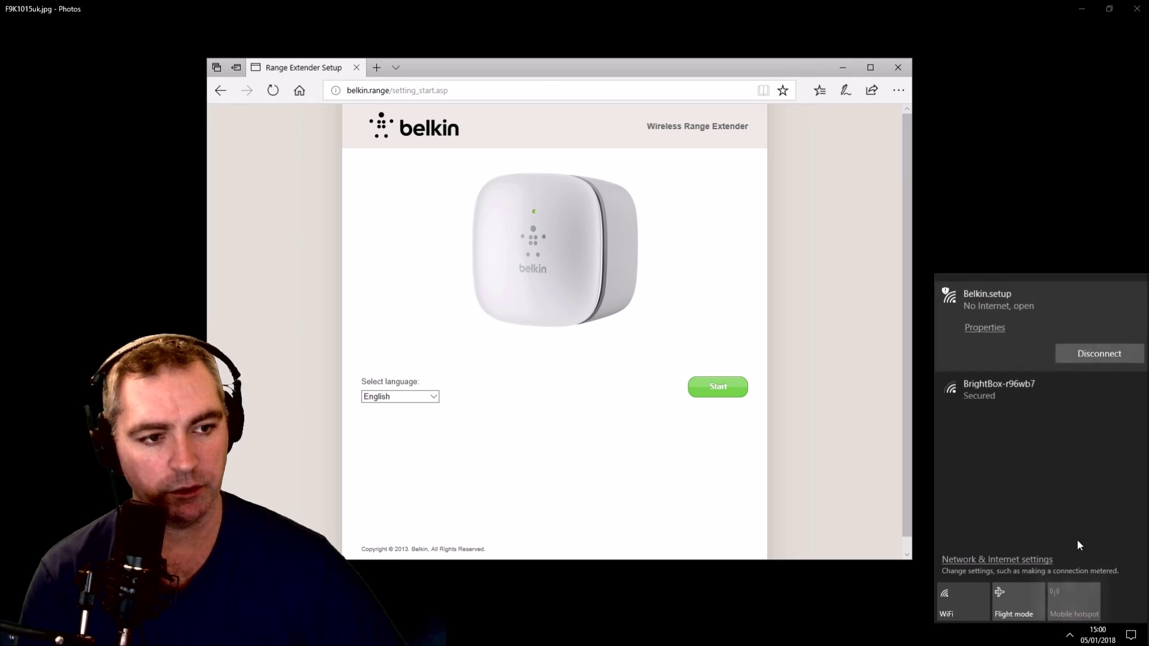
click(984, 328)
drag(578, 33, 523, 52)
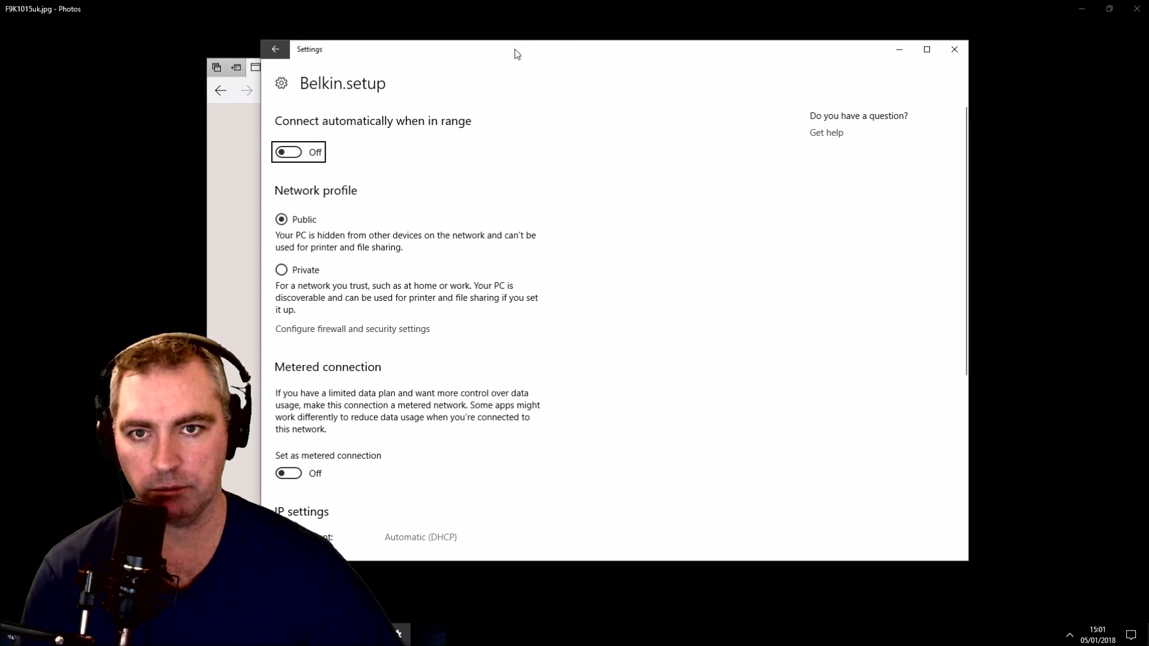
scroll(428, 309, down, 5)
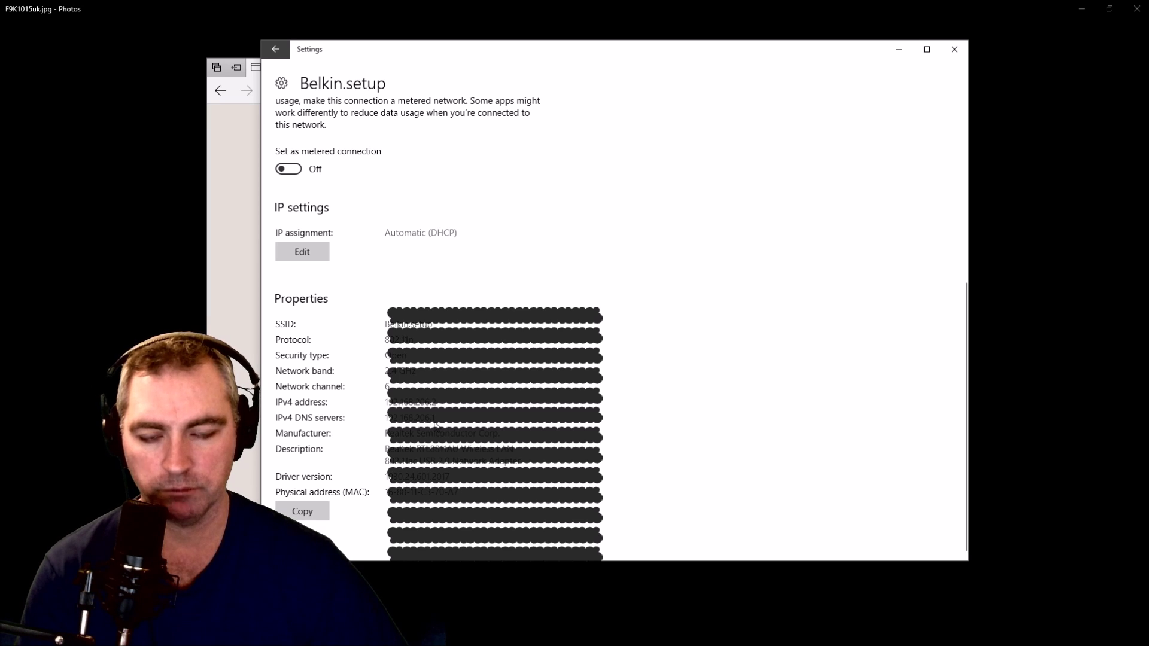
drag(540, 56, 626, 49)
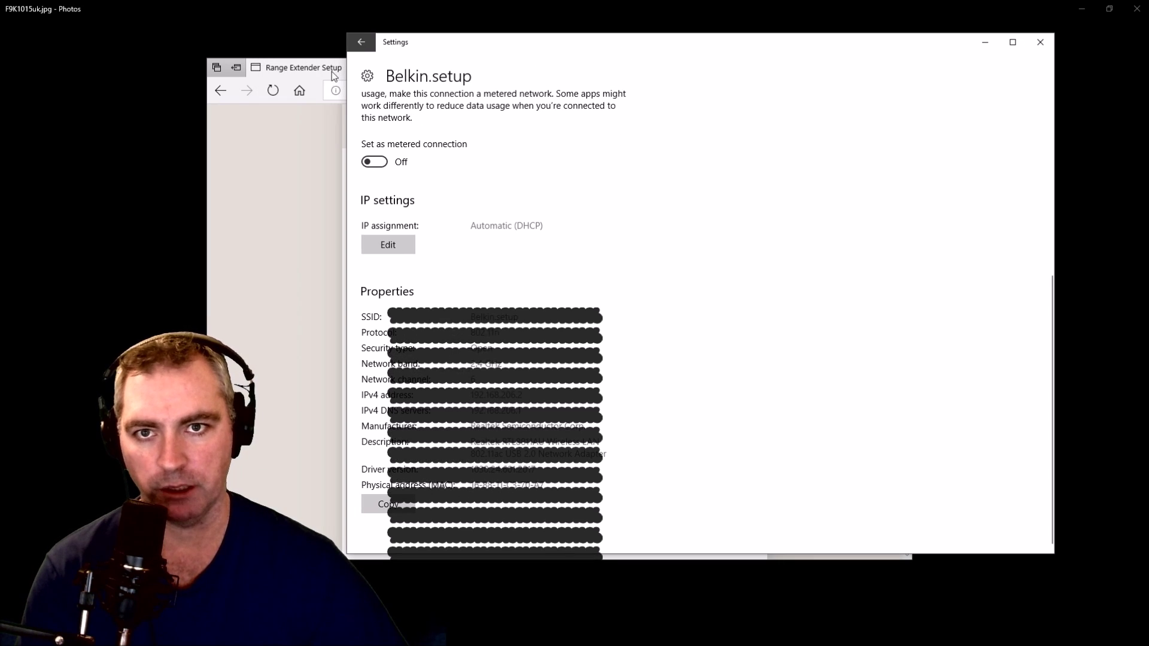
Load the extender setup page at 192.168.206.1 in Edge
click(309, 245)
drag(486, 68, 417, 78)
click(473, 101)
text(19)
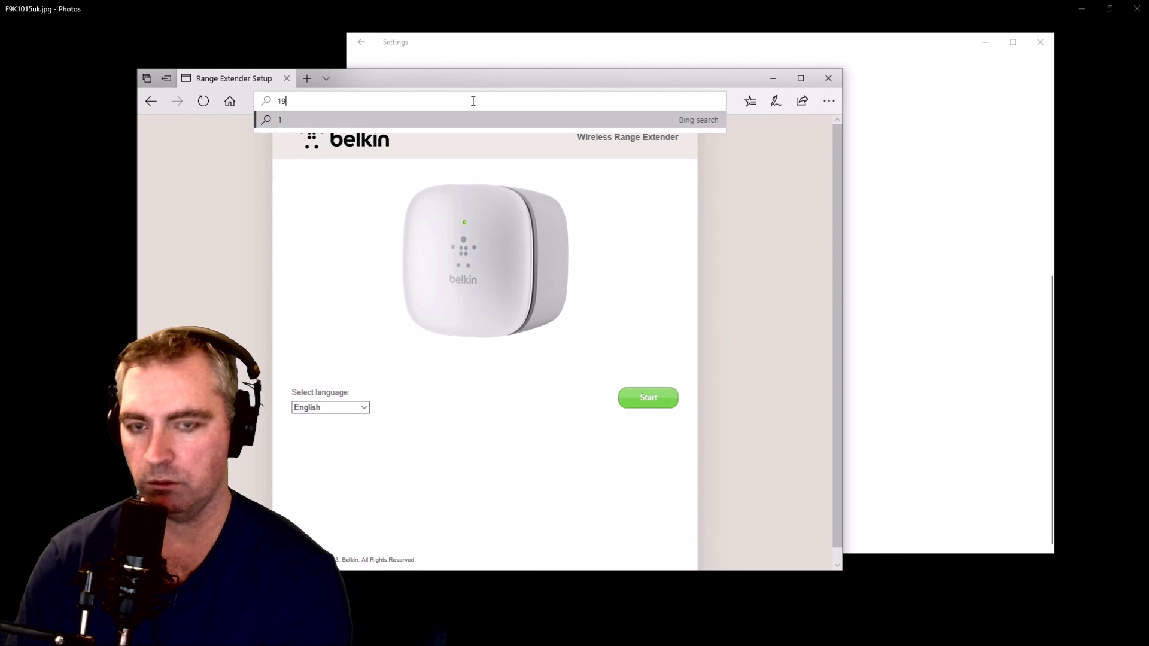
text(2.168.)
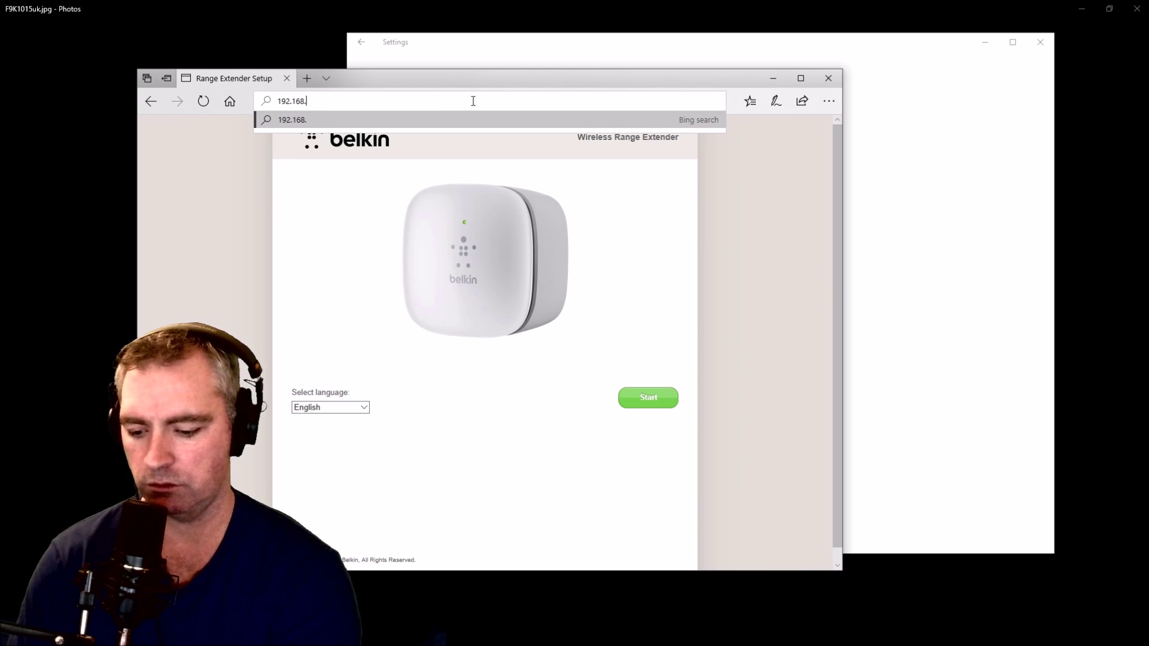
text(206.)
drag(501, 74, 491, 93)
text(1)
key(Return)
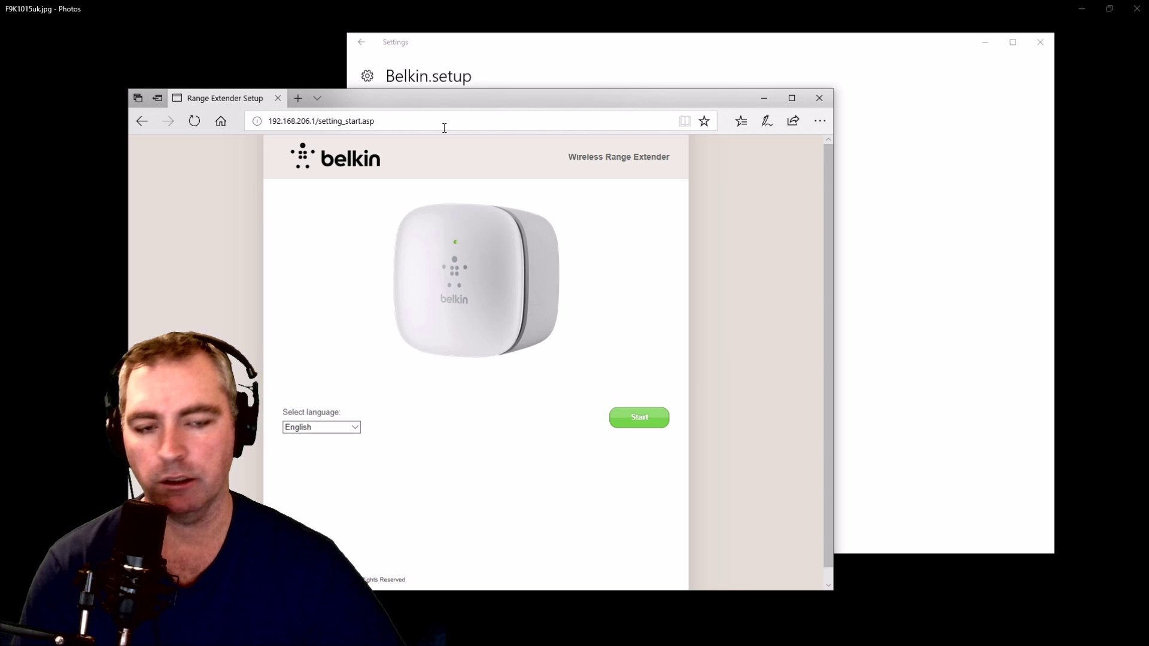
drag(436, 99, 424, 81)
click(394, 105)
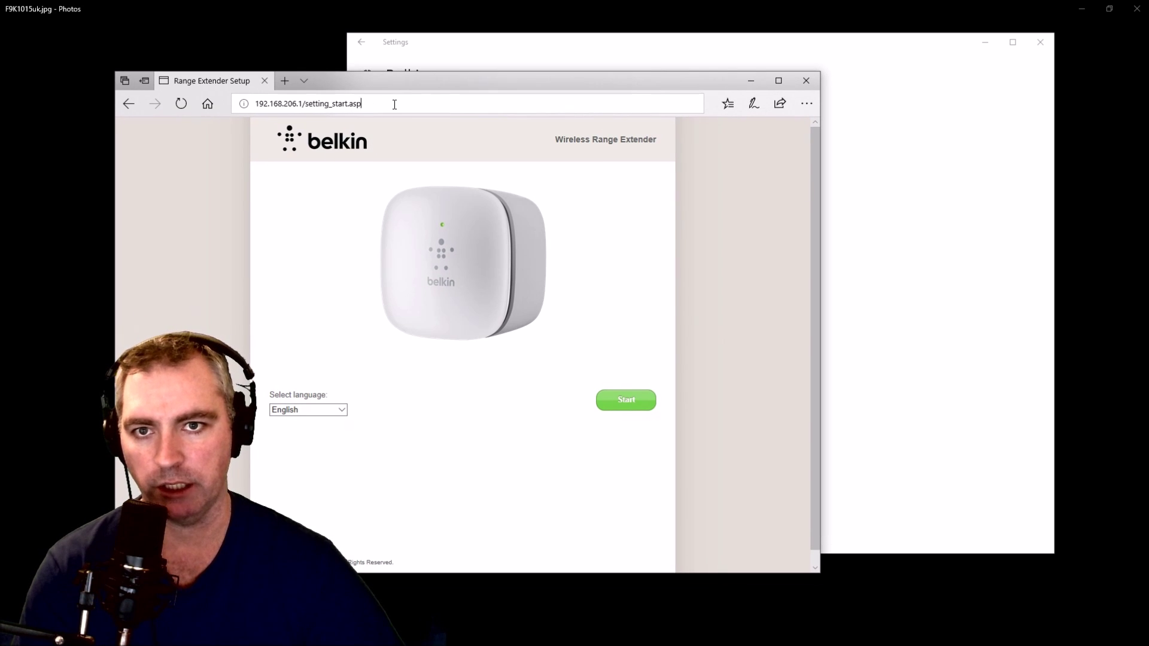
key(ctrl+a)
text(htpp)
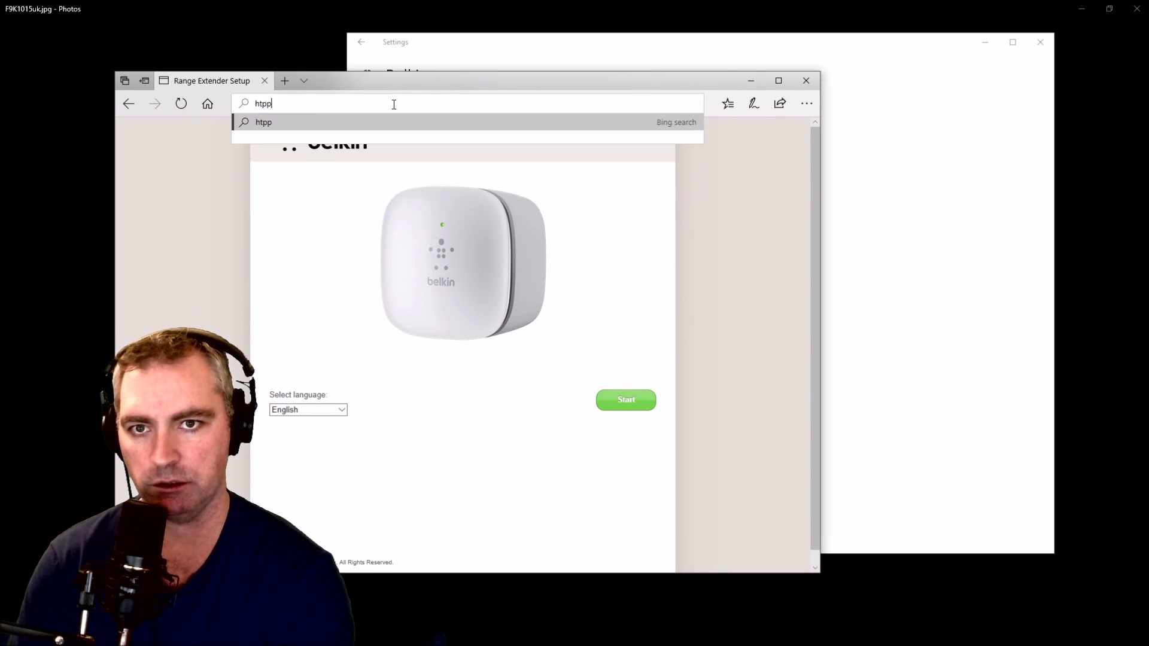
text(tp://belkin.range/)
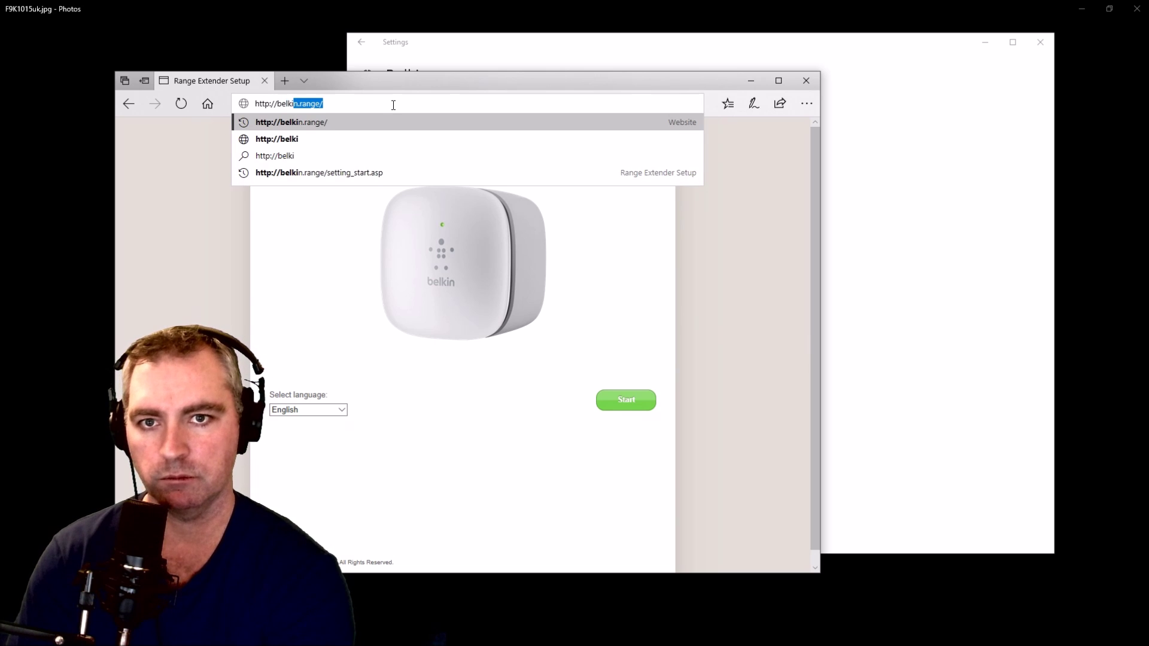
key(Return)
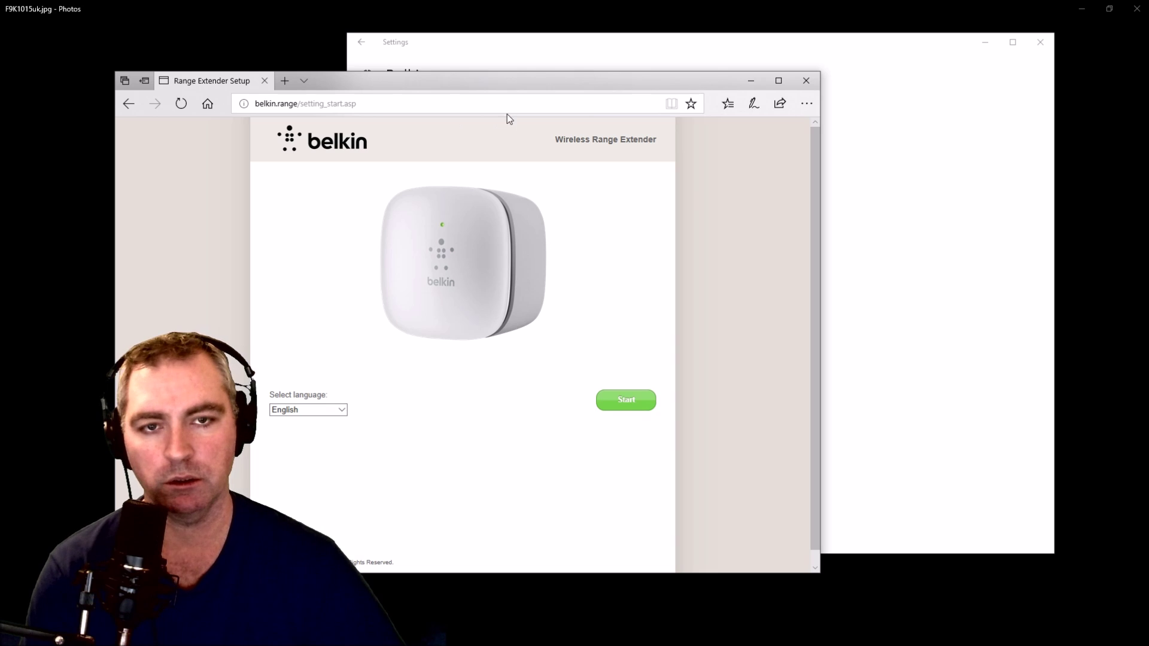
drag(512, 81, 537, 62)
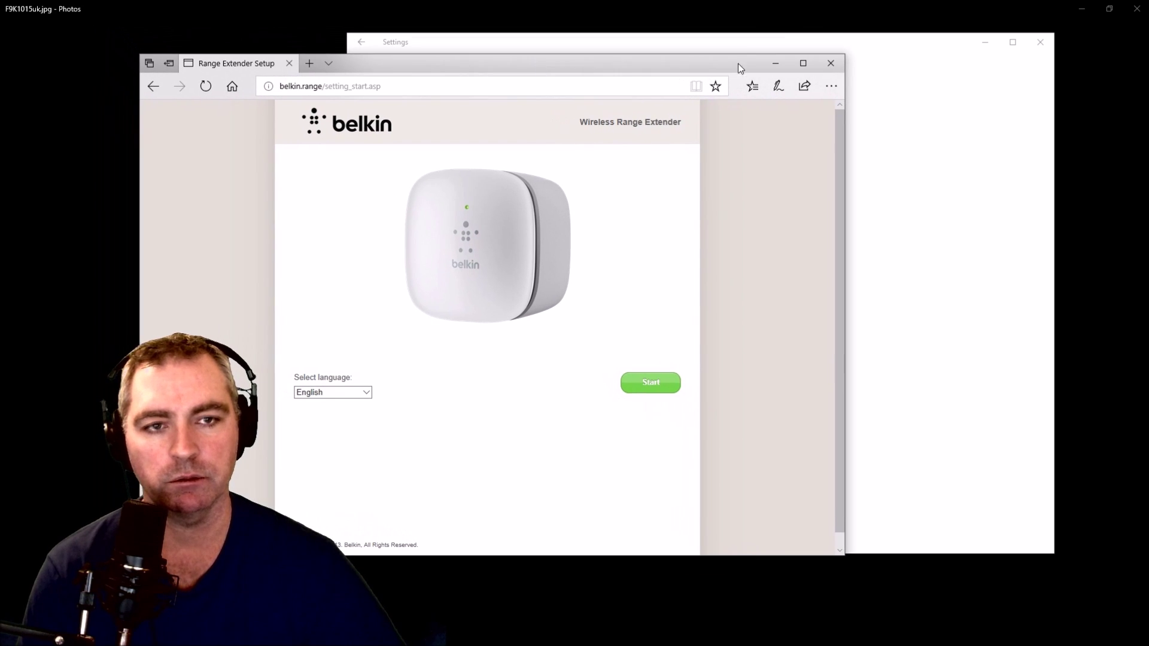
Close the Settings window with the Belkin.setup network properties to reveal Edge
click(780, 46)
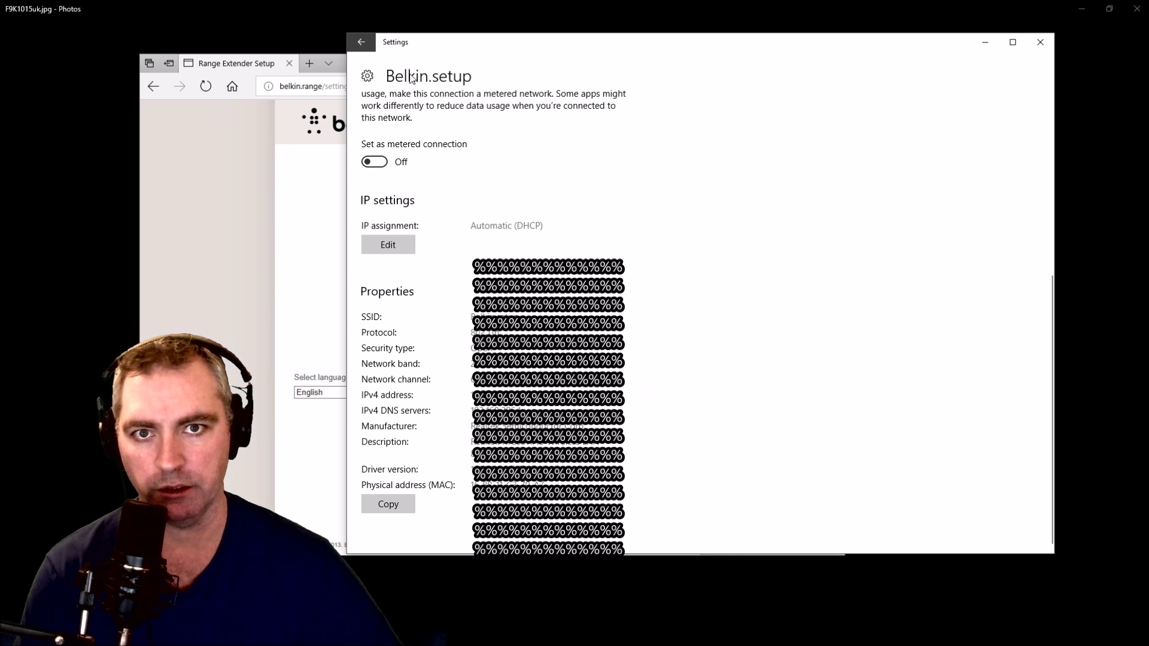
drag(480, 47, 486, 43)
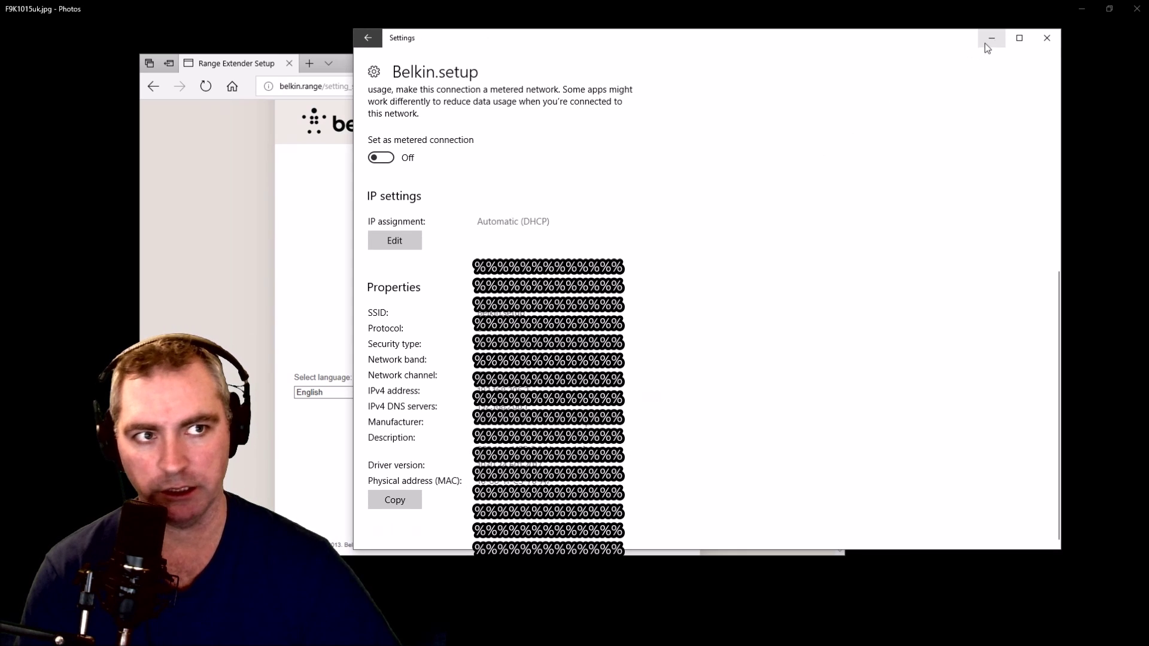
click(1039, 43)
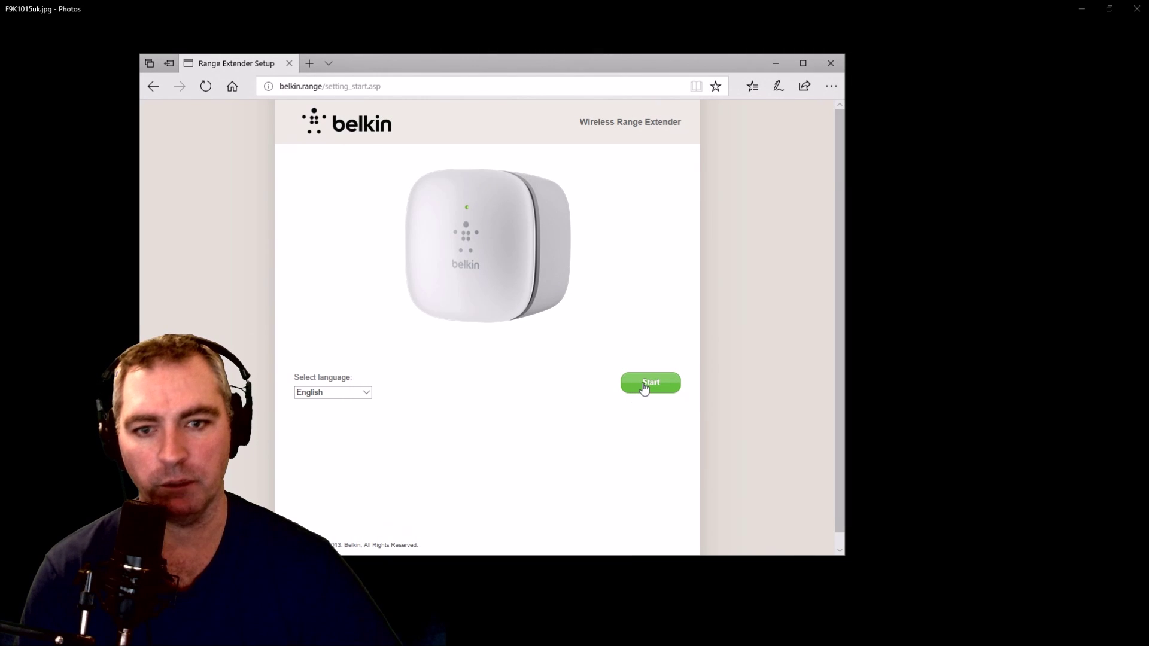
Set the extender to extend BTHub5-NCK6 with its saved password, confirm, and close setup
click(655, 388)
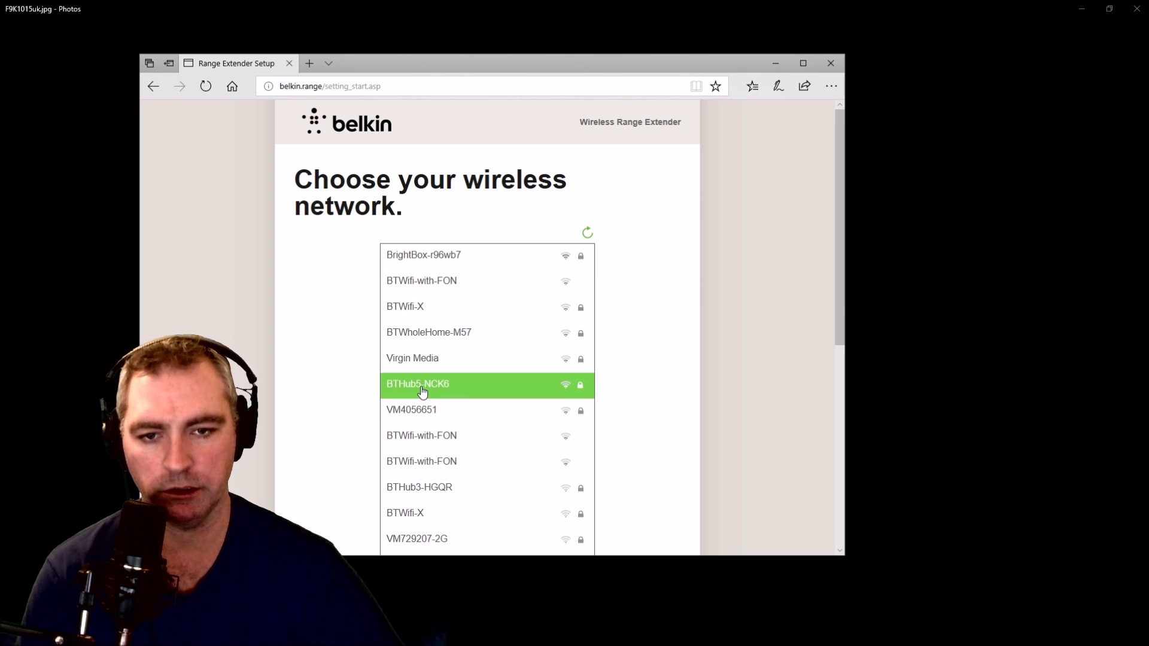
click(464, 390)
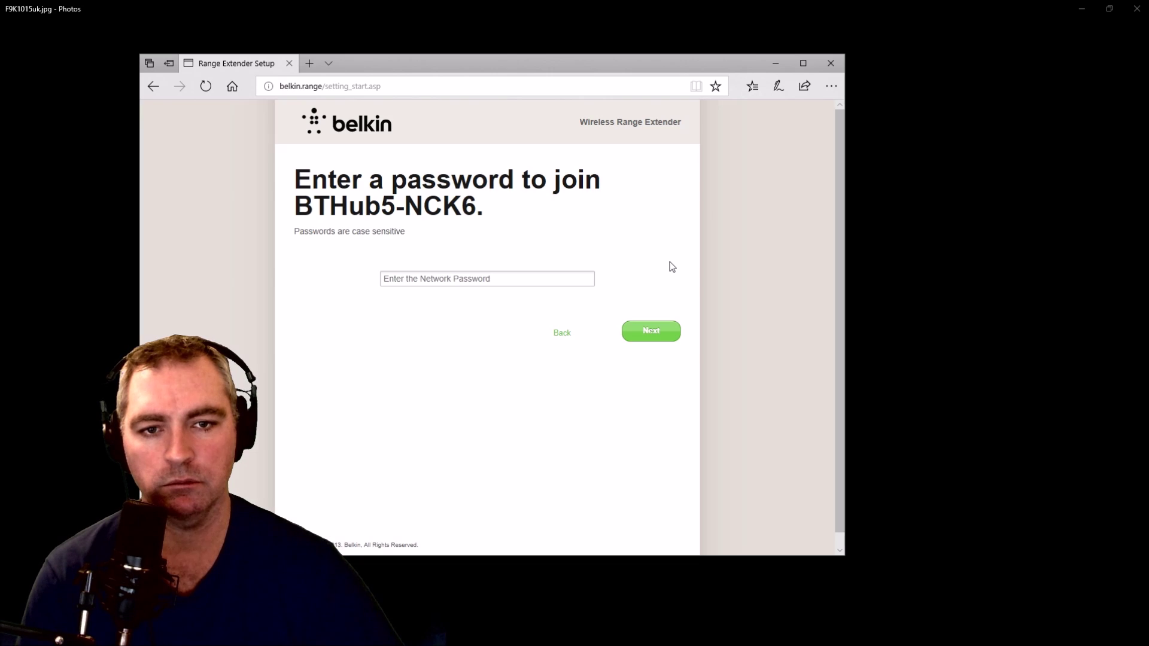
click(498, 278)
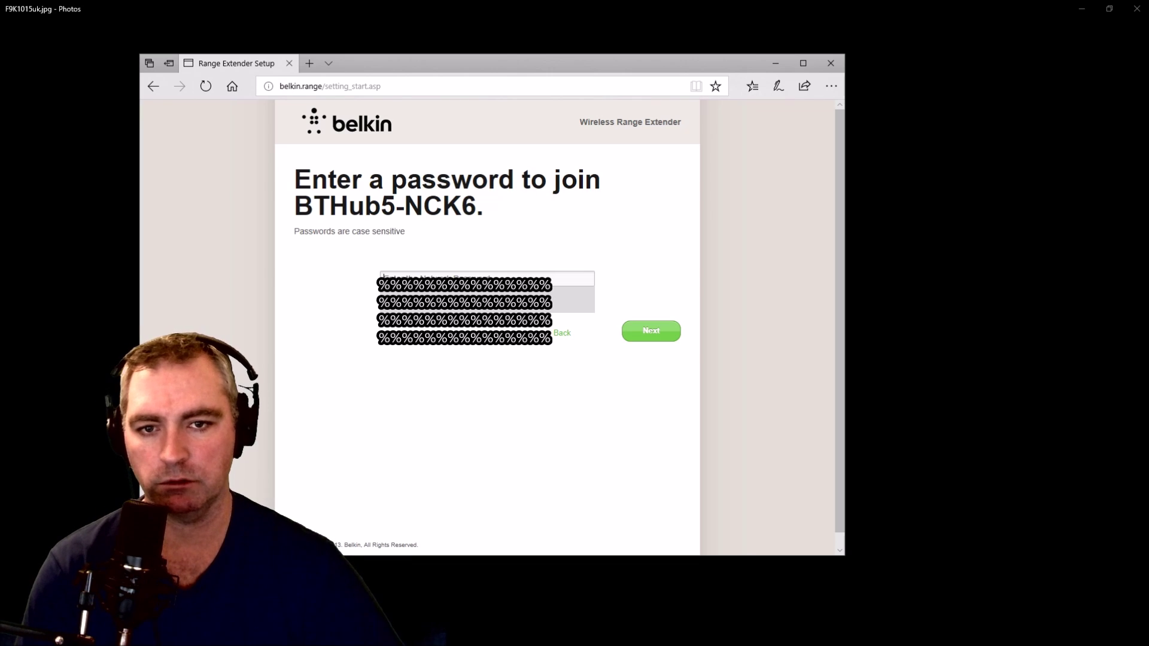
click(486, 299)
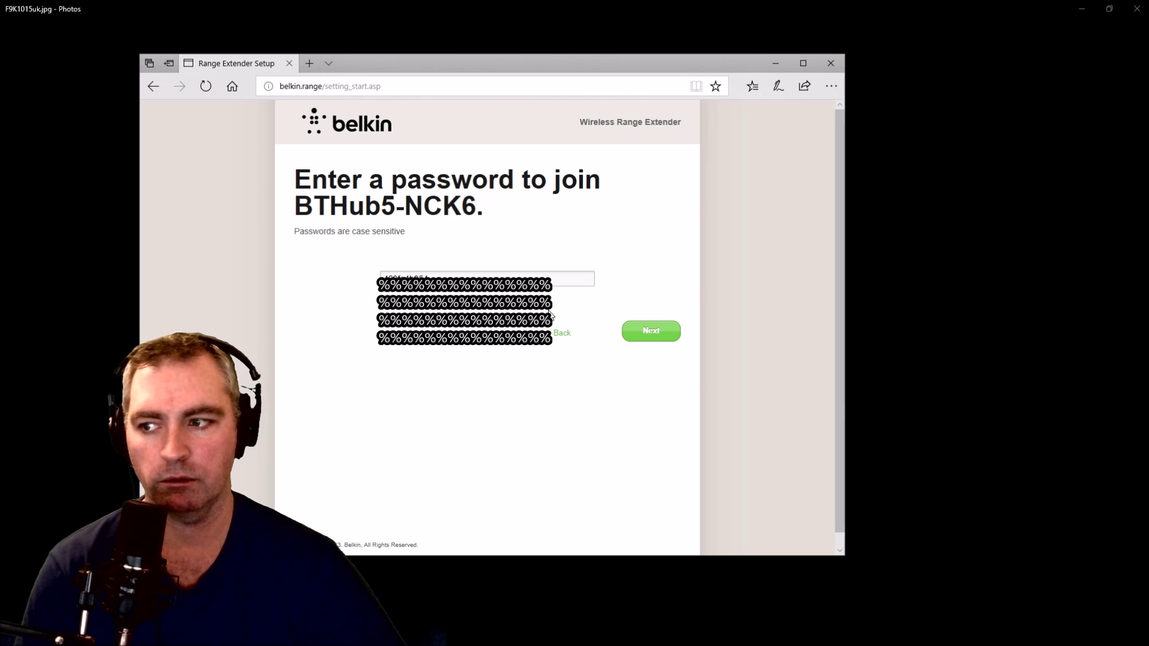
click(649, 333)
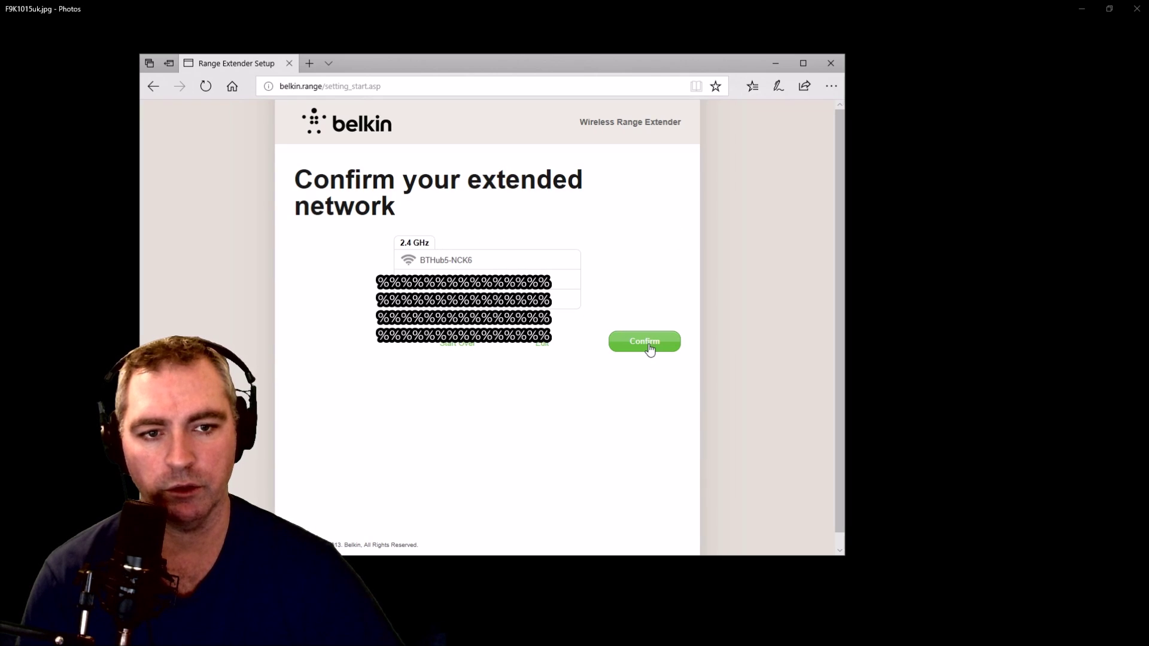
click(650, 349)
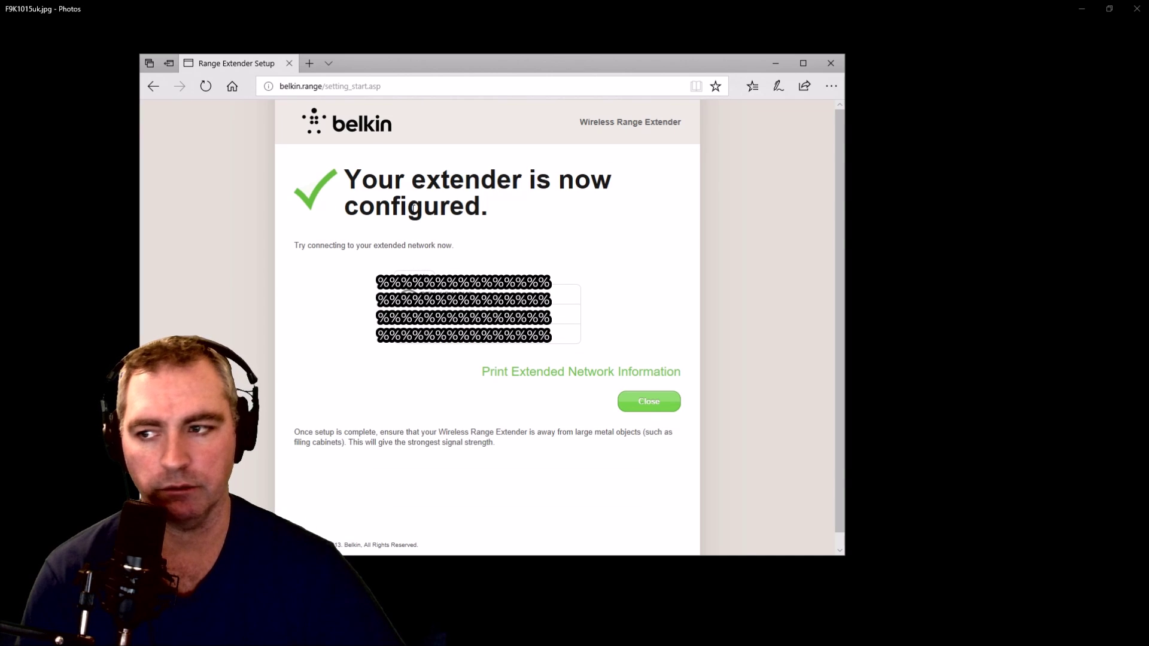
click(649, 401)
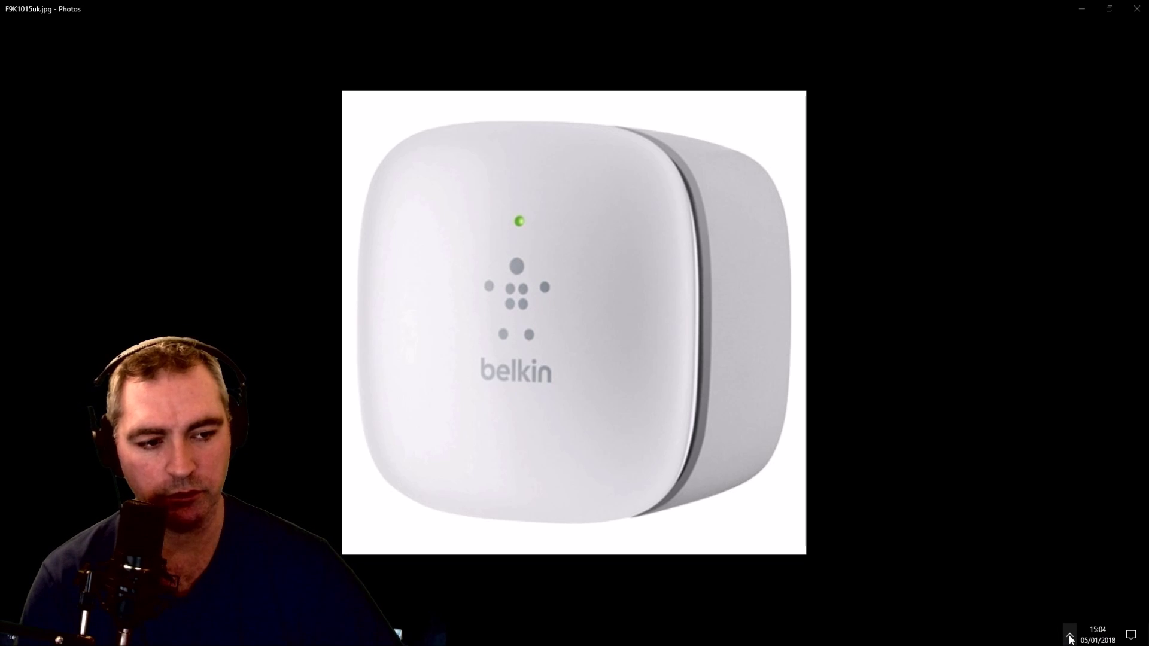
Connect the PC to BTHub5-NCK6 with Connect automatically ticked
click(1069, 635)
click(1069, 613)
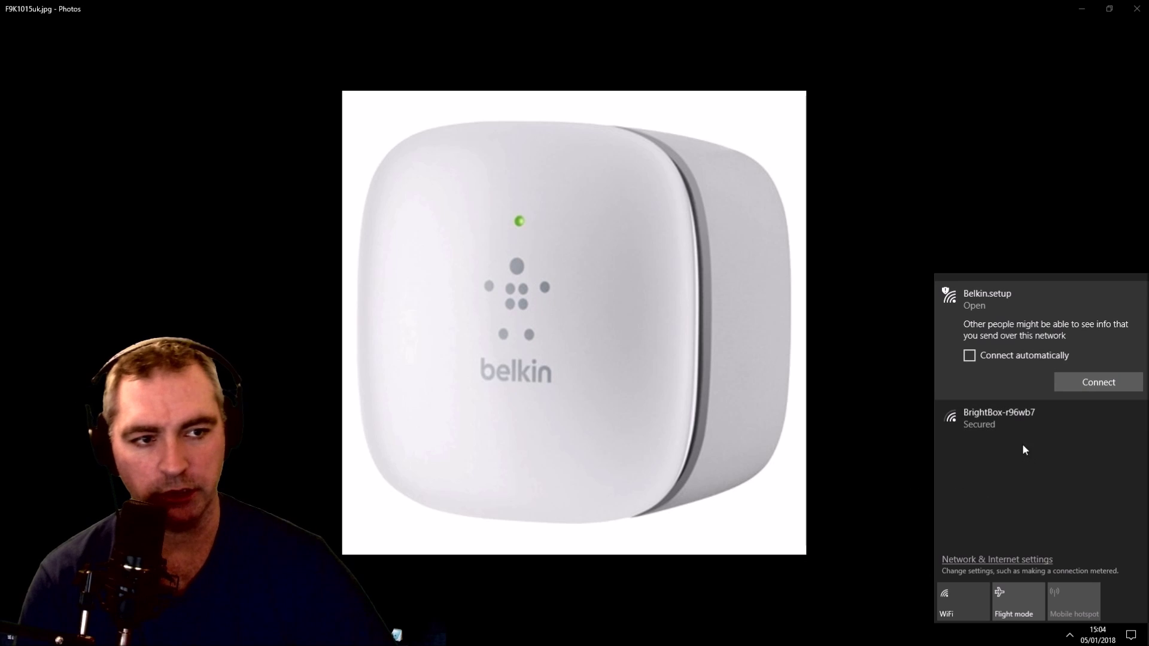
click(895, 487)
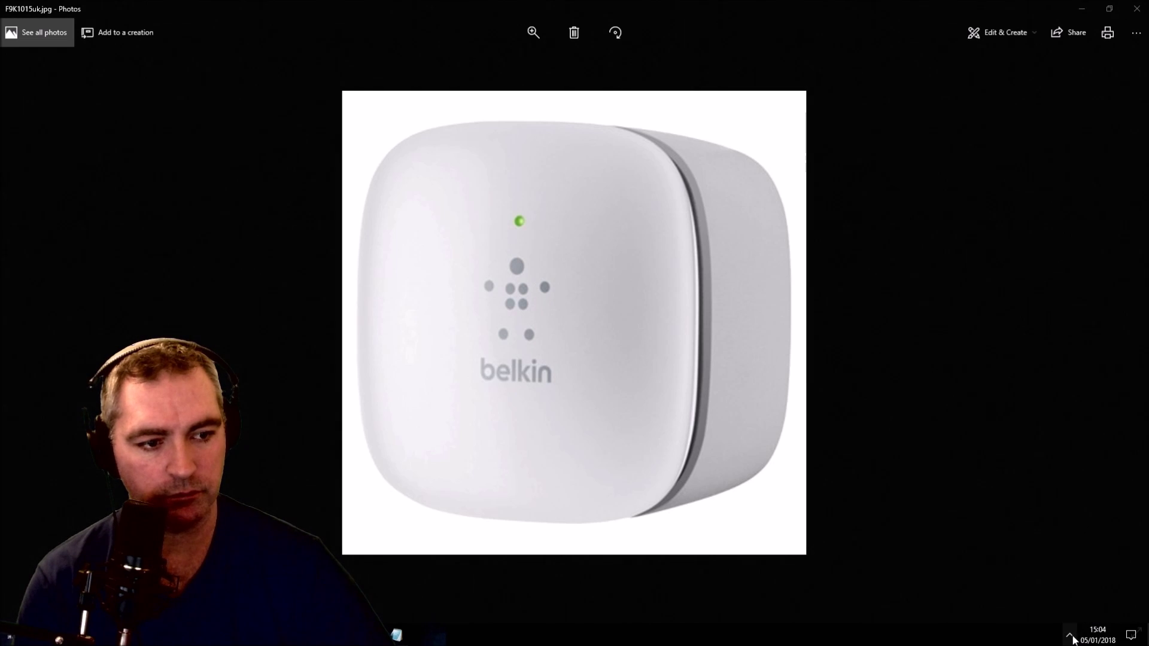
click(1069, 635)
click(1069, 608)
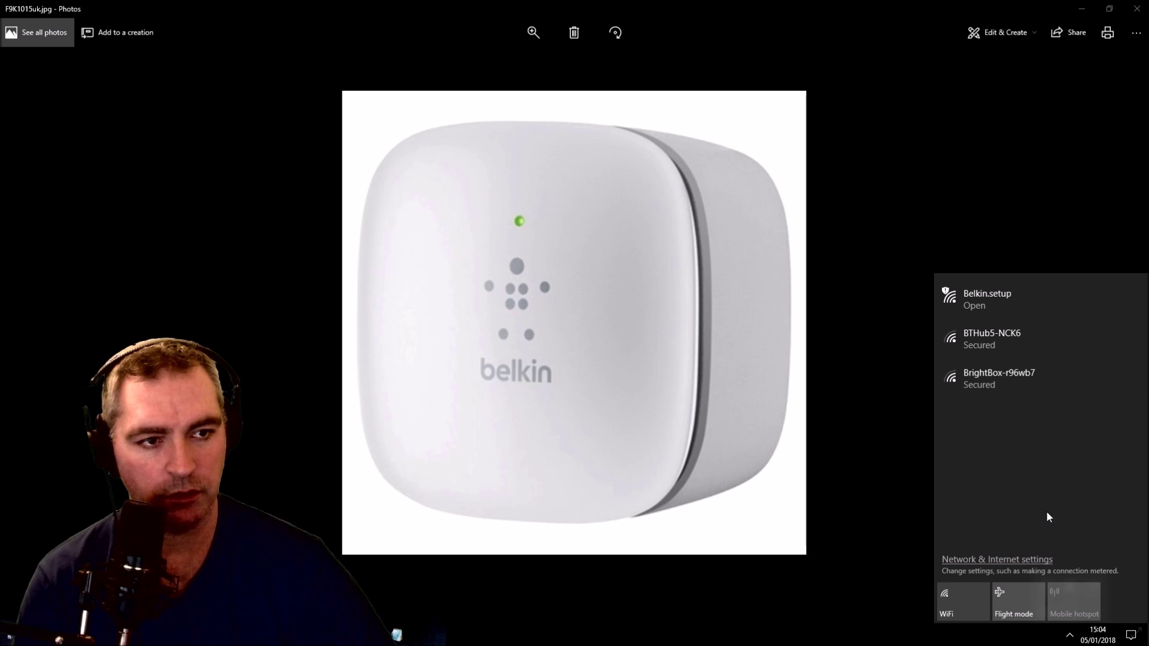
click(989, 339)
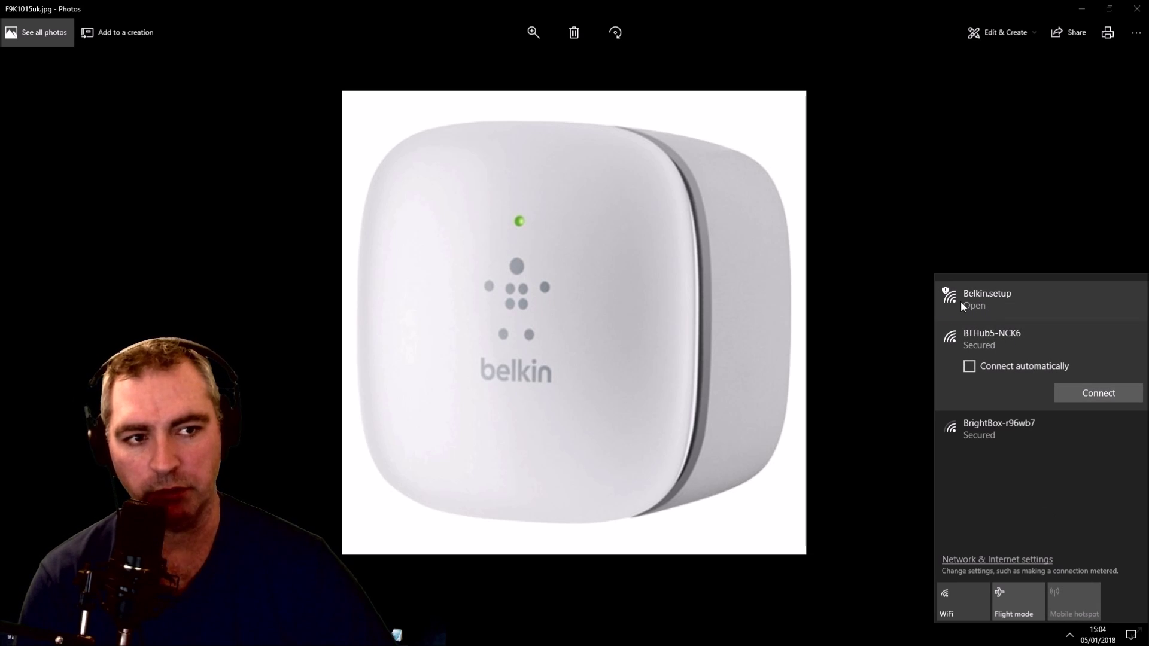
click(1013, 368)
click(1104, 393)
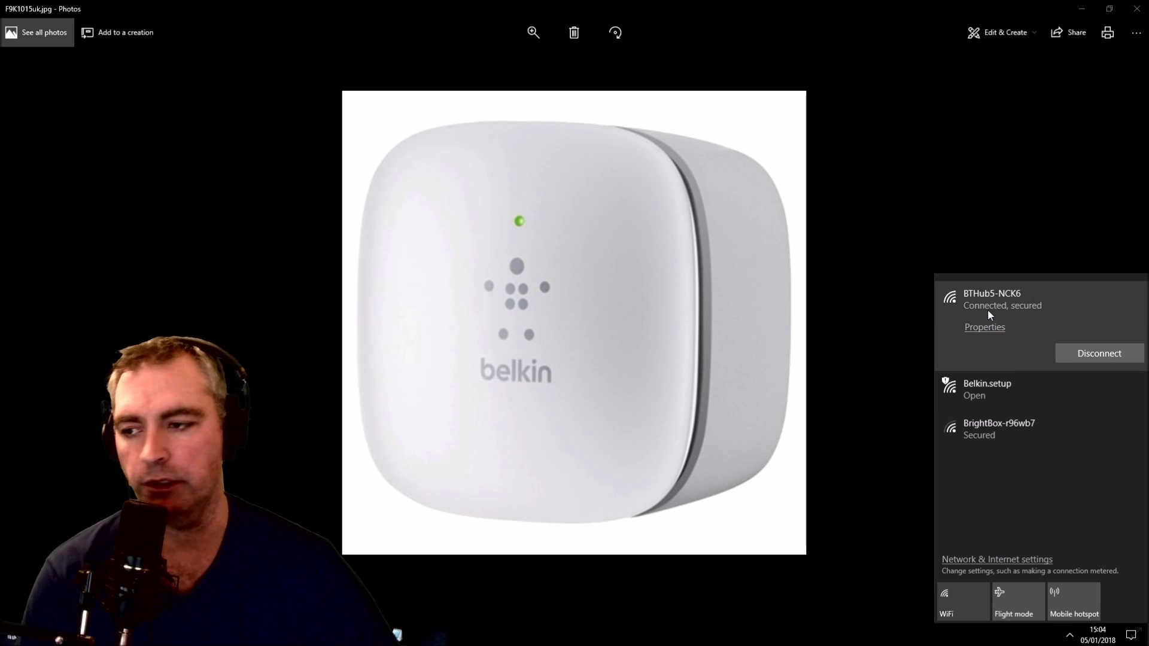
click(842, 295)
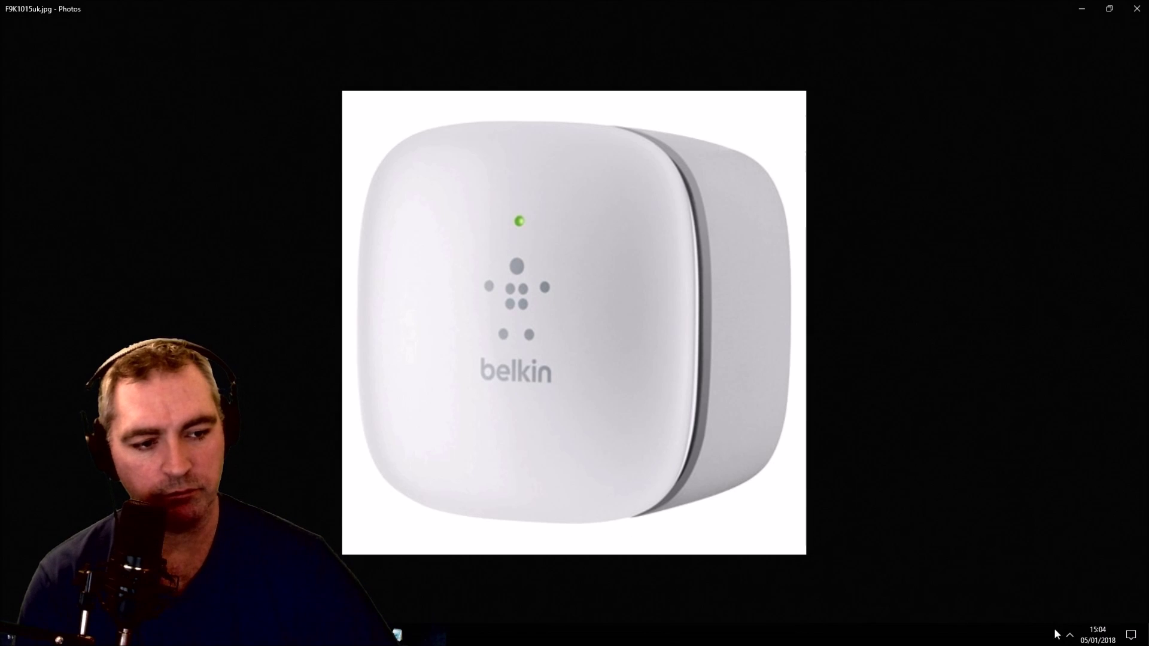
click(1070, 635)
Open the BTHub5-NCK6 network's properties page and scroll to its IP settings
click(1072, 612)
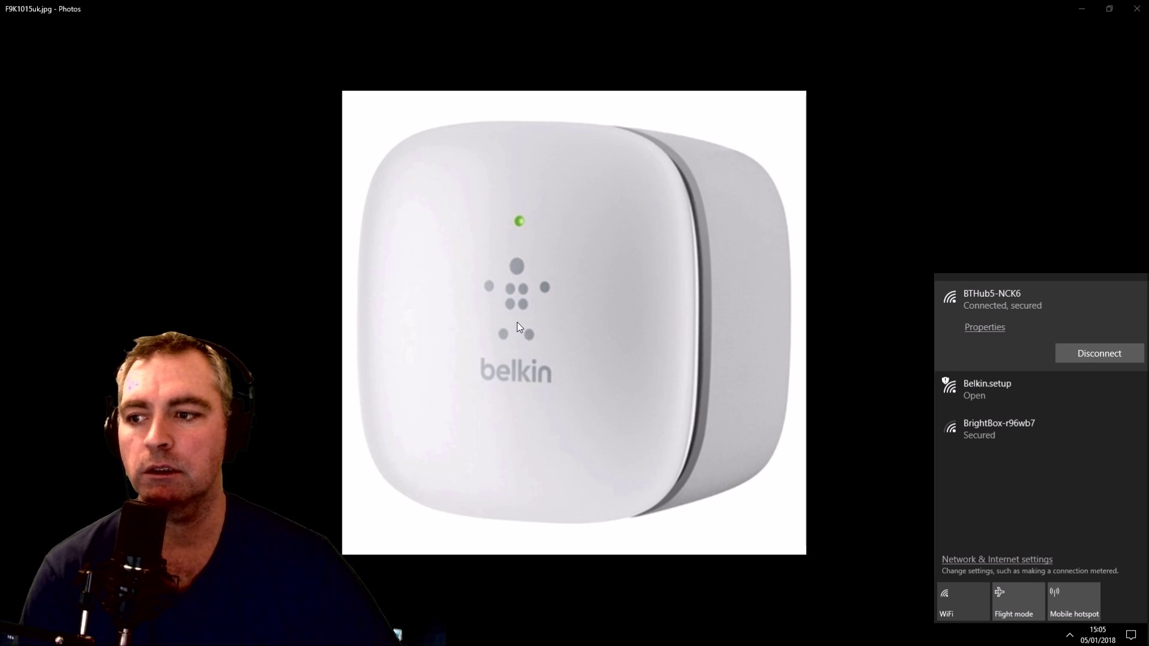
click(976, 329)
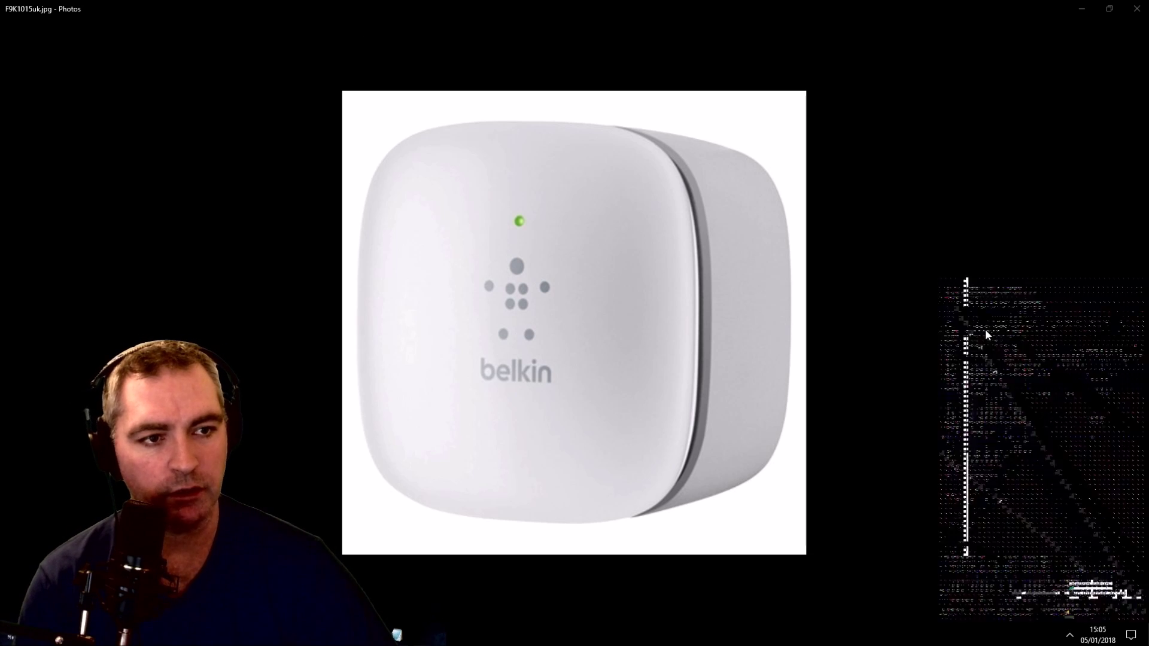
scroll(706, 293, down, 5)
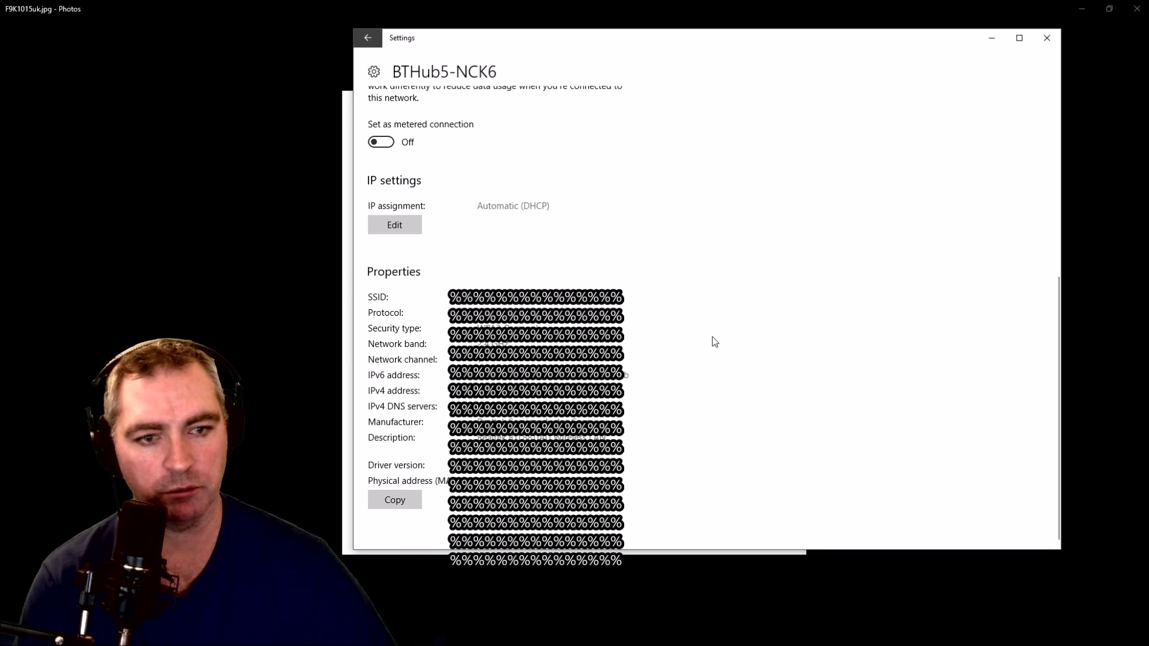